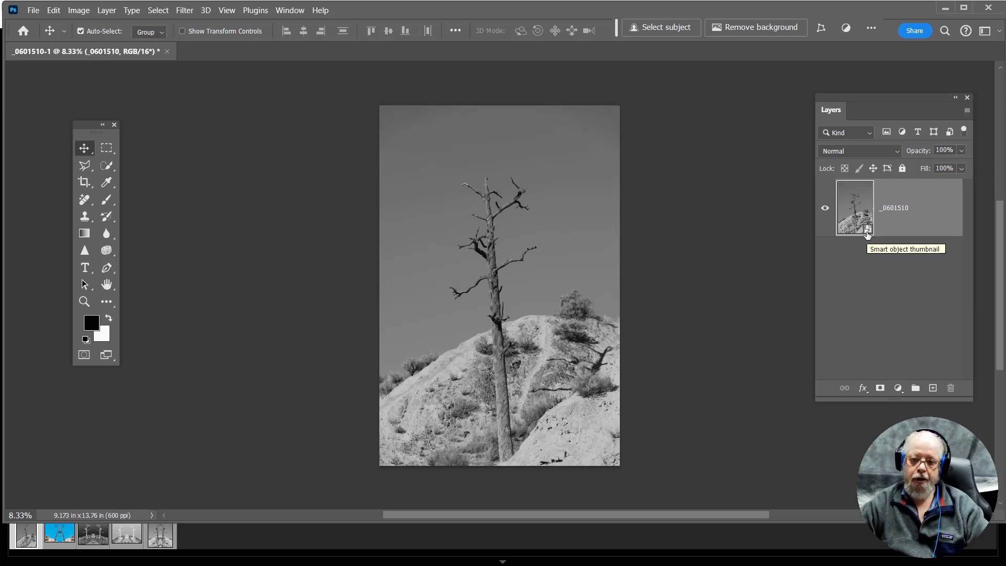
Open the tree photo's smart object for raw editing, apply automatic tone settings, and set Exposure +0.20, Contrast +13 and Blacks -57.
double_click(866, 234)
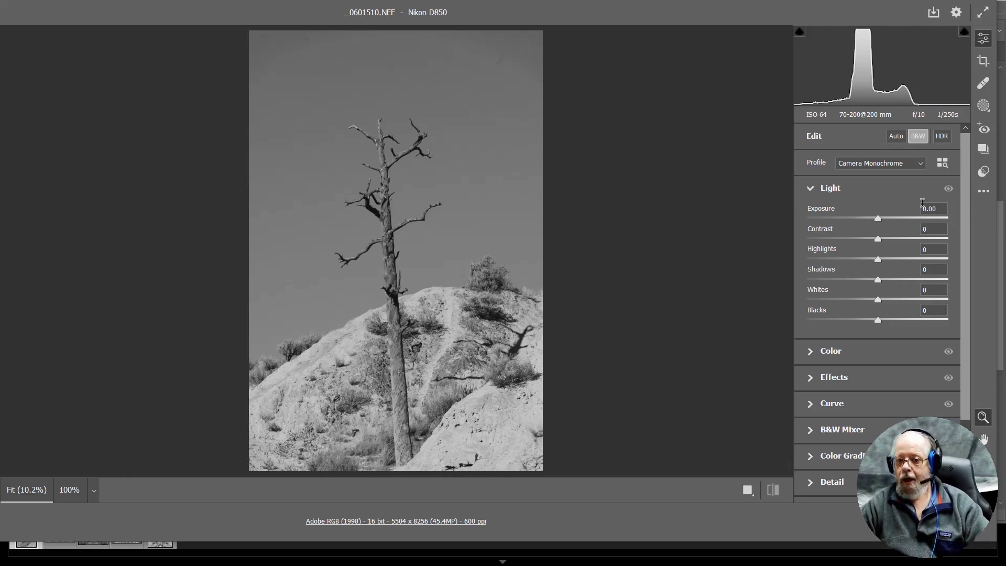
click(896, 136)
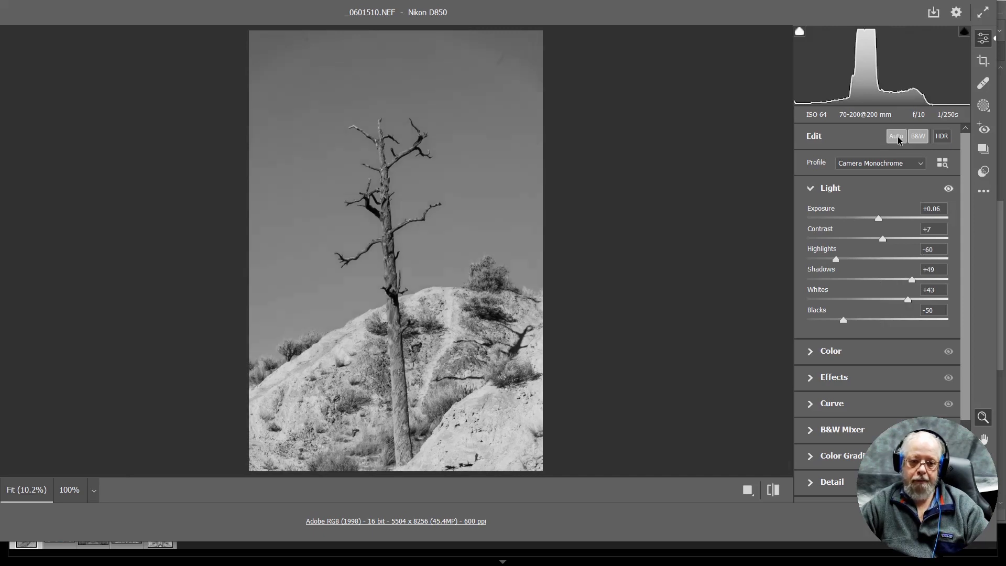
click(879, 222)
drag(878, 222, 881, 222)
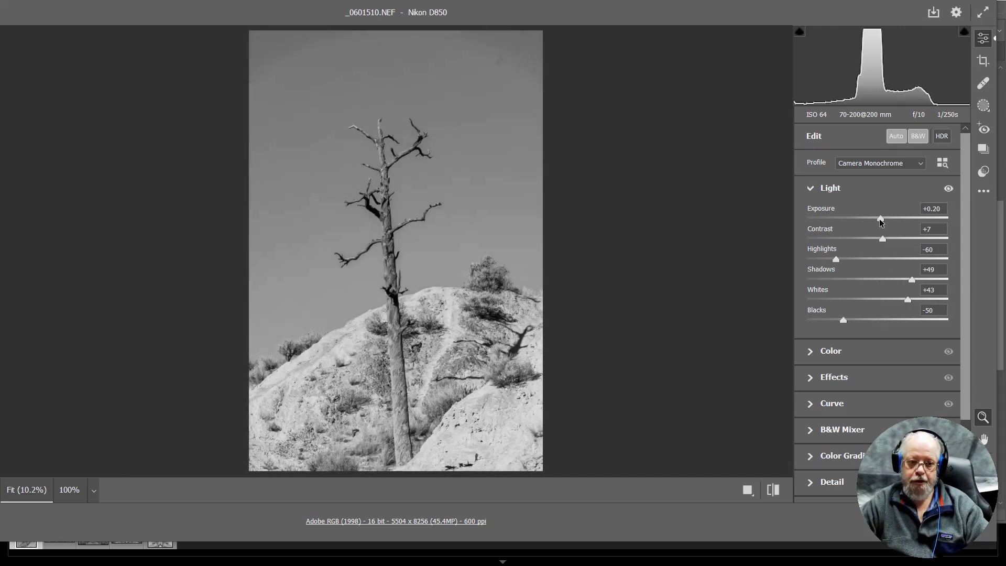
drag(842, 321, 837, 321)
drag(883, 239, 886, 239)
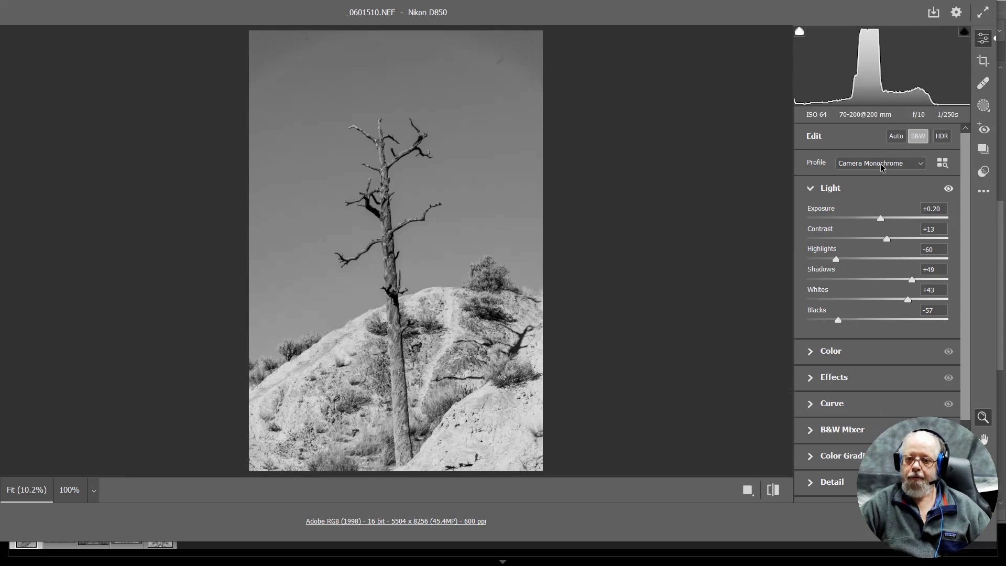
Rotate the photo 5.00° to straighten the trunk, crop it on all sides to about 4025 x 6222 pixels, and apply the raw edits.
click(983, 61)
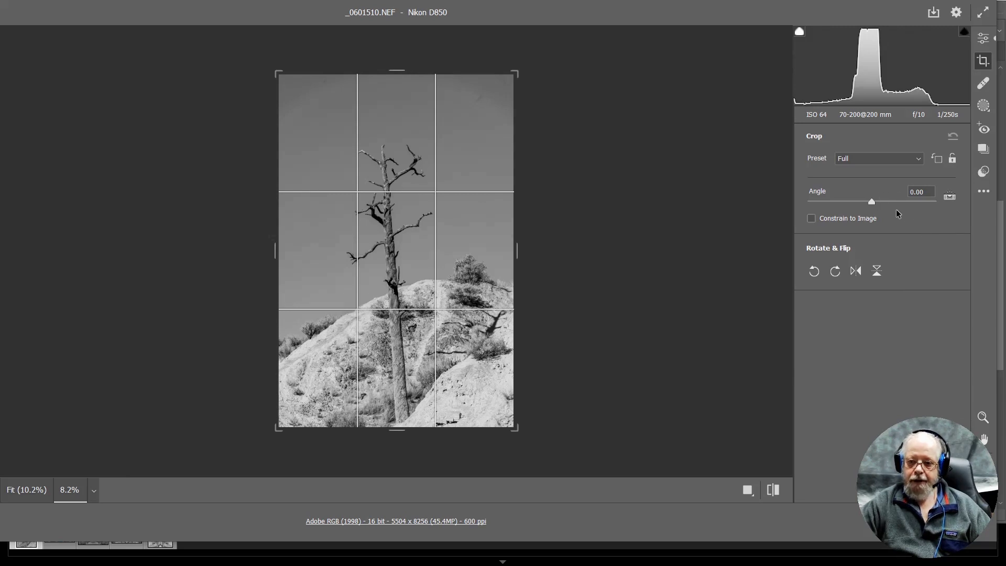
drag(874, 201, 880, 202)
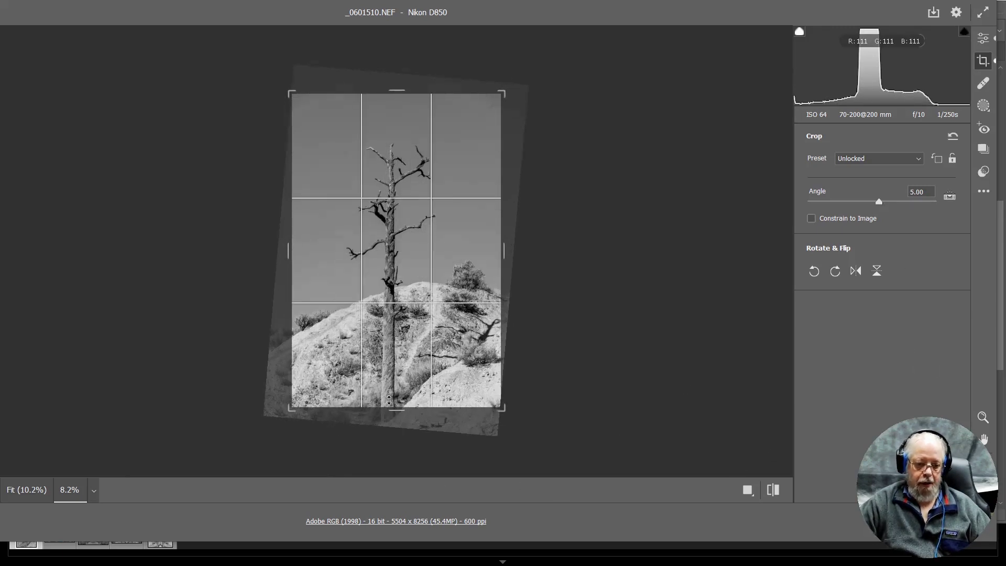
drag(396, 408, 395, 392)
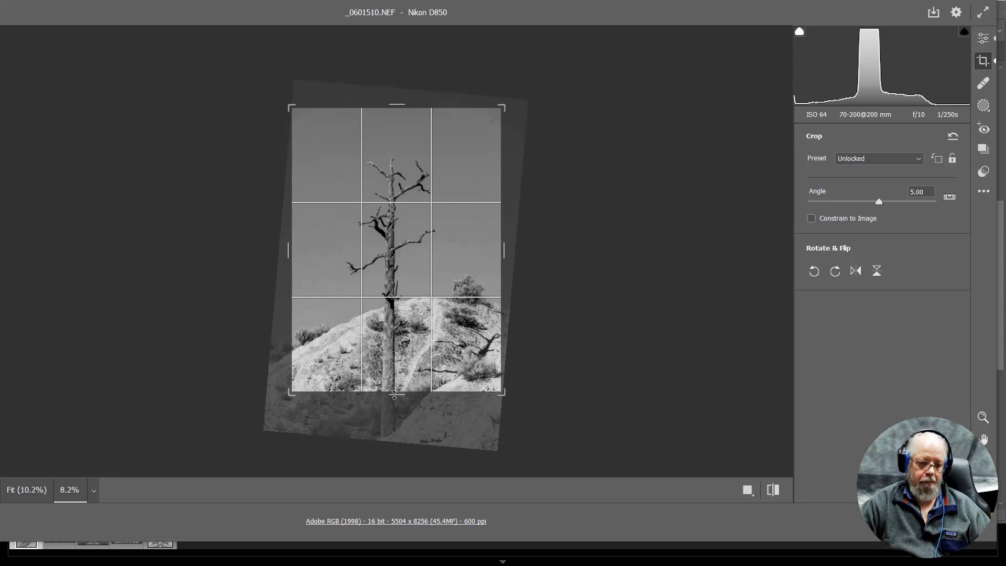
drag(395, 106, 395, 130)
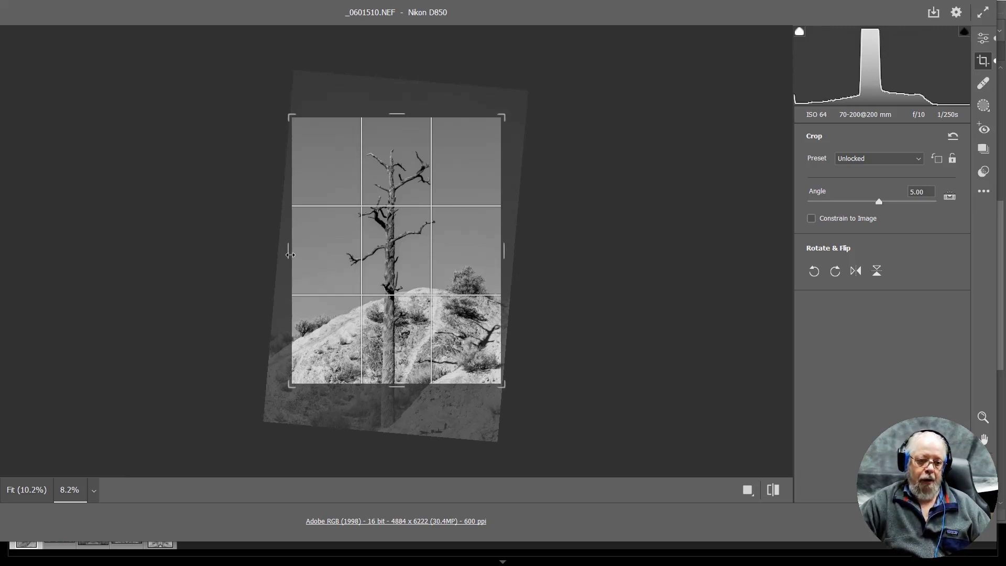
drag(293, 254, 296, 255)
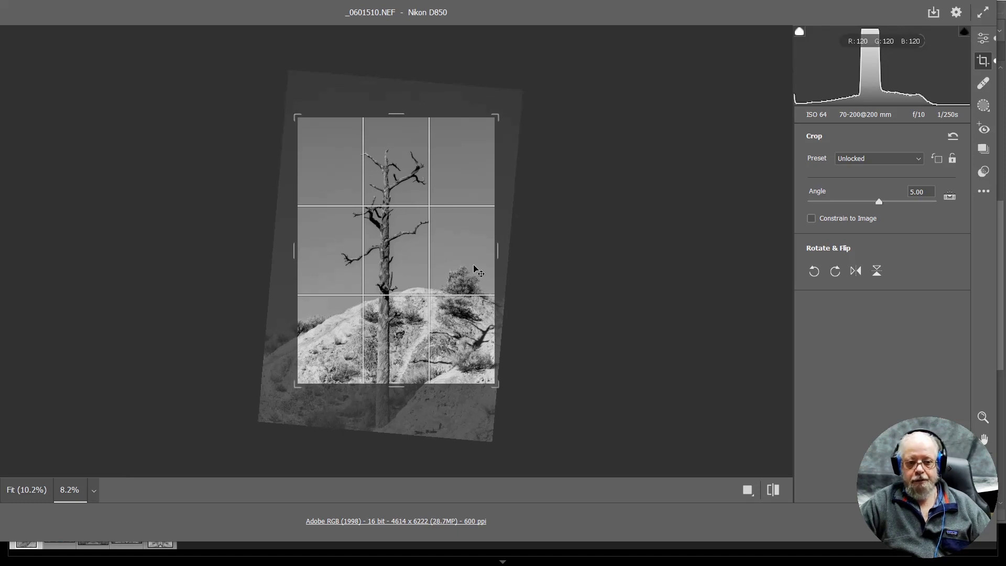
drag(499, 253, 485, 261)
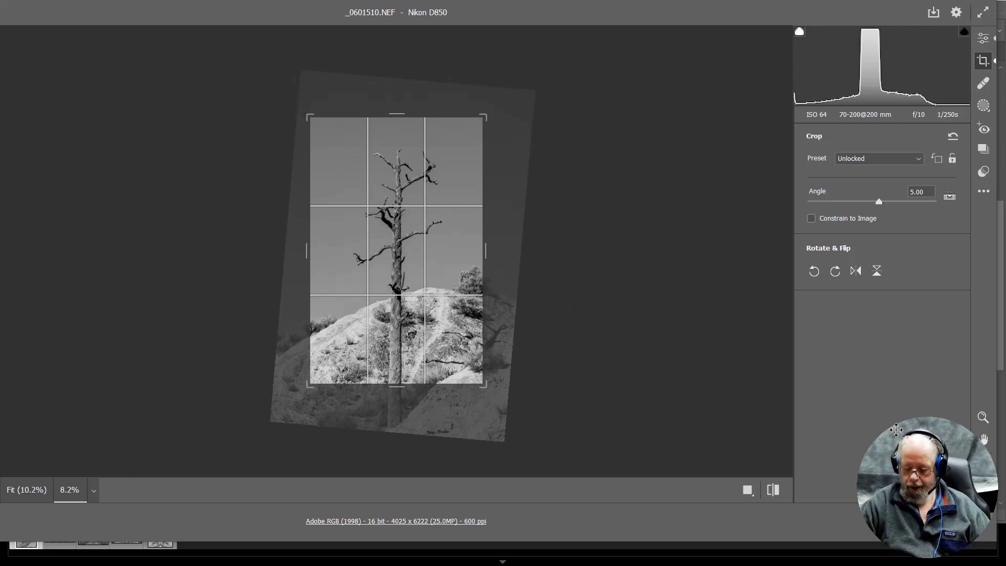
key(Return)
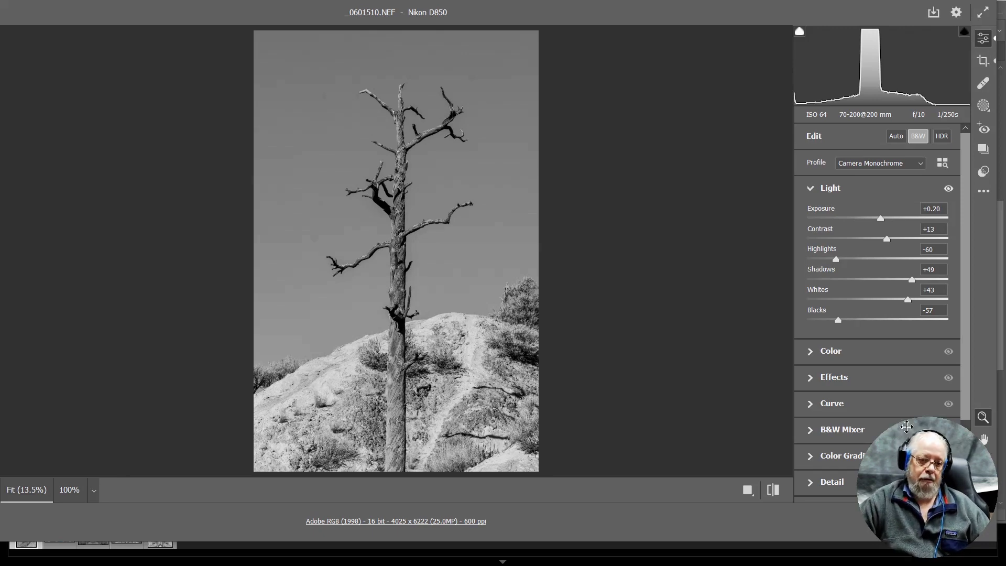
key(Return)
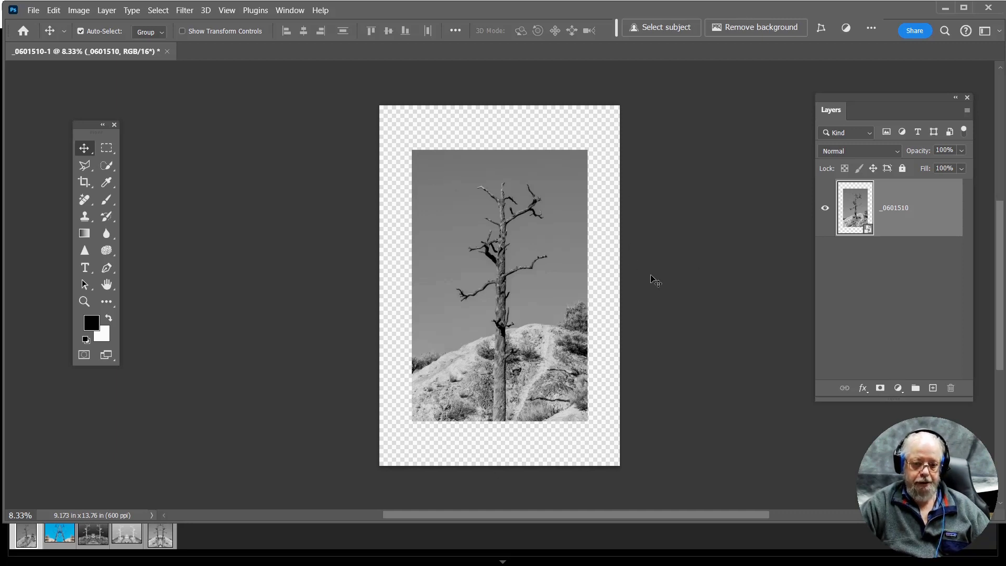
Trim the transparent pixels away from all four sides of the document.
click(86, 15)
click(93, 148)
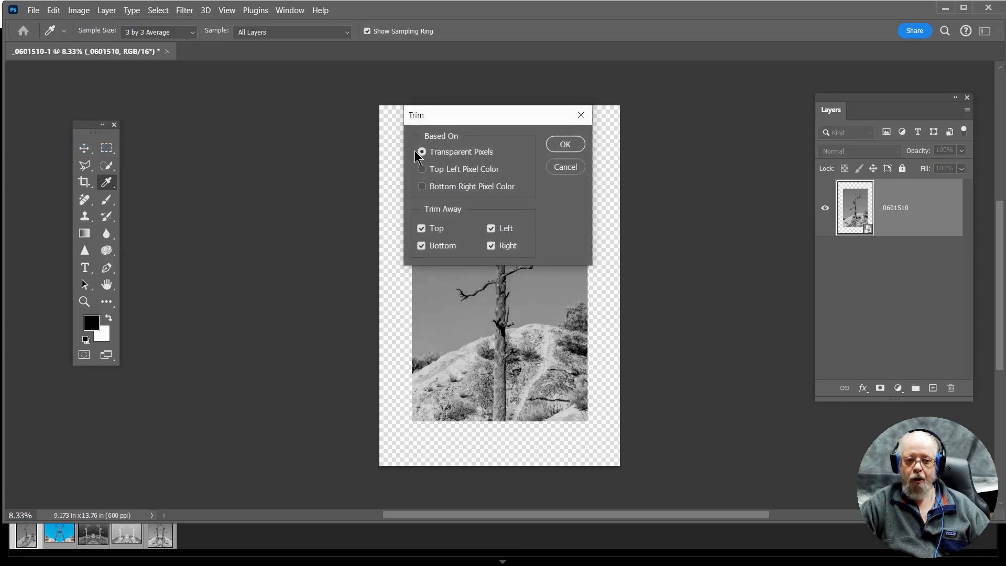
click(565, 144)
key(v)
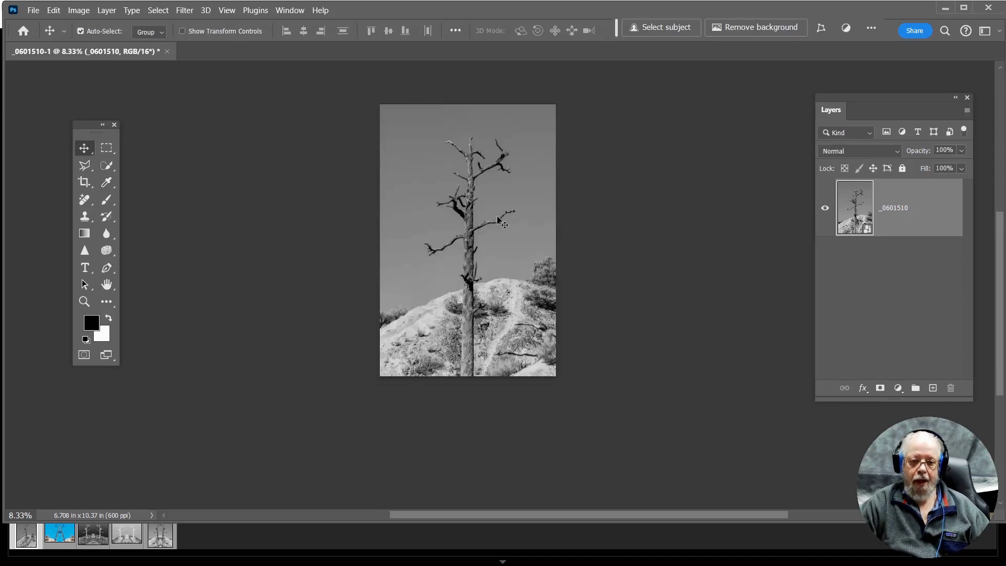
Extend the canvas to the right by a relative width of 100 percent, anchoring the image at the middle left.
drag(498, 209, 323, 246)
scroll(342, 257, up, 3)
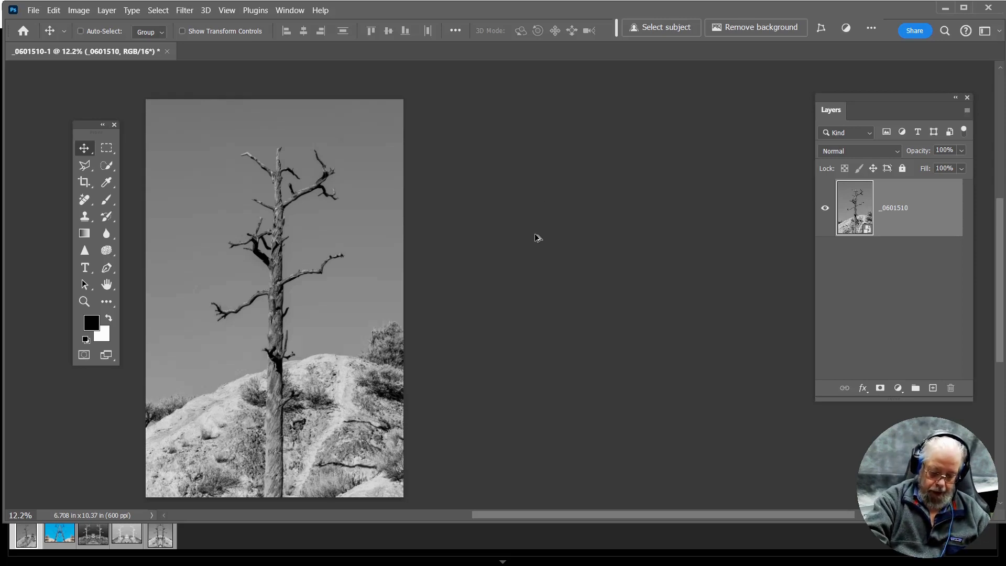
key(ctrl+alt+c)
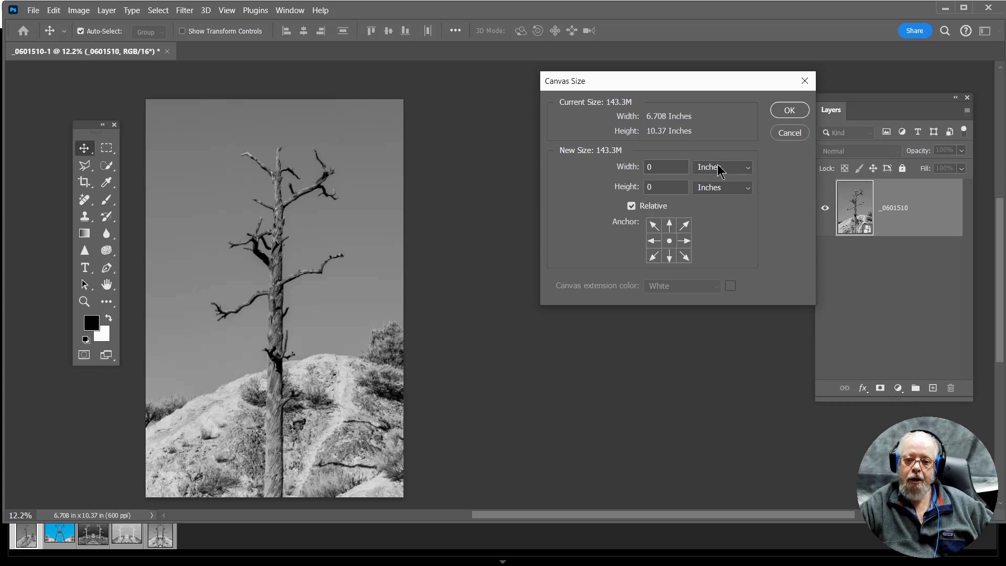
click(748, 169)
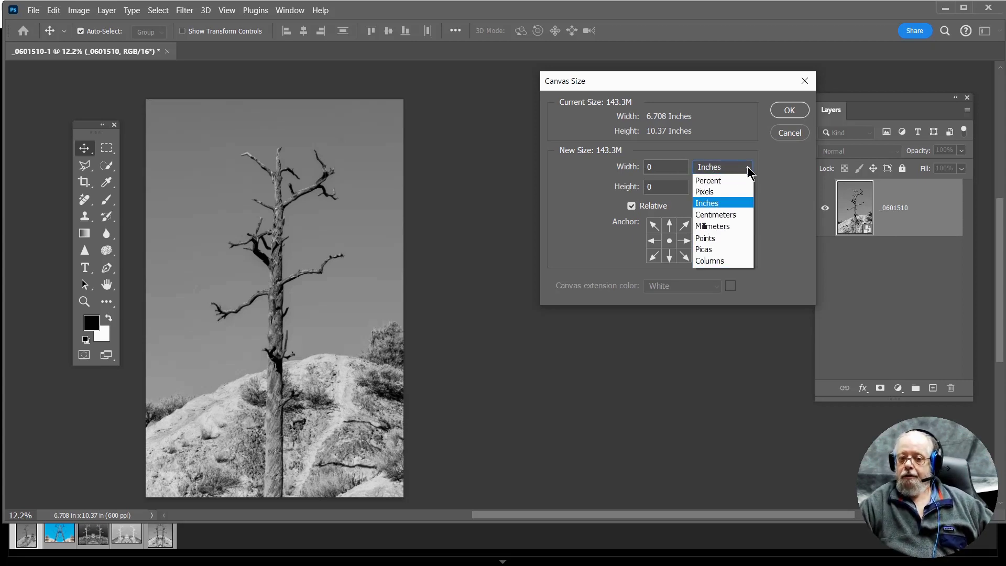
click(715, 179)
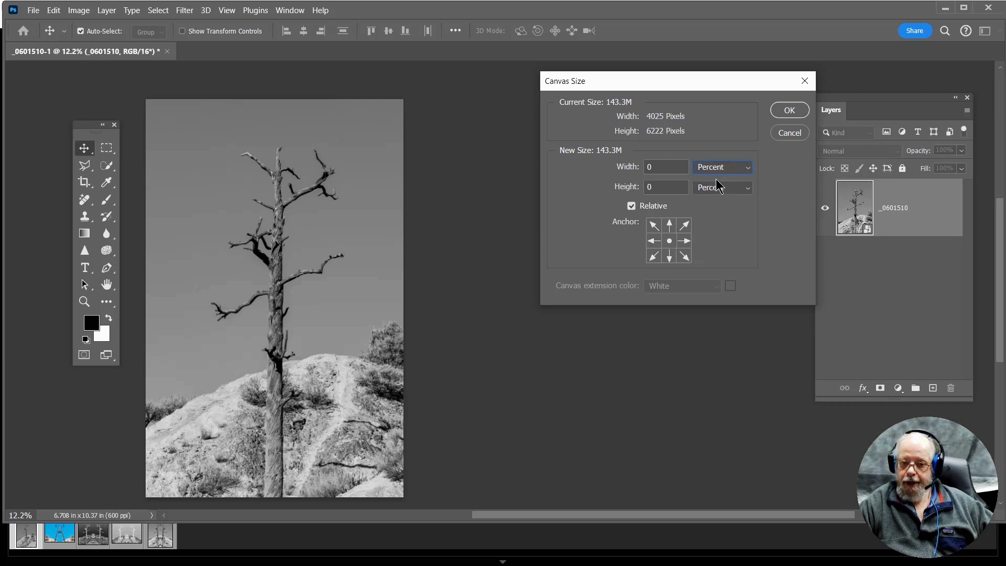
double_click(666, 169)
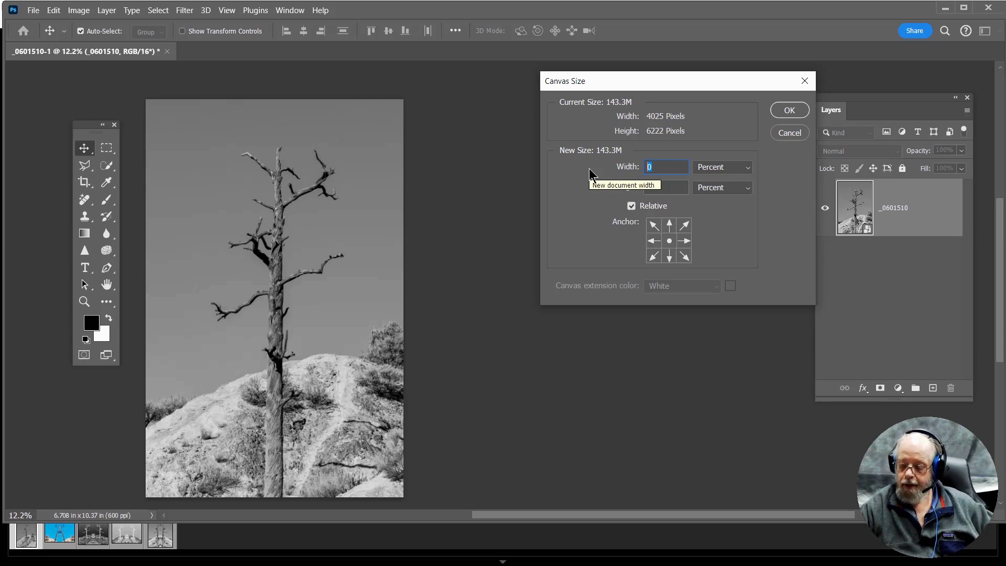
text(100)
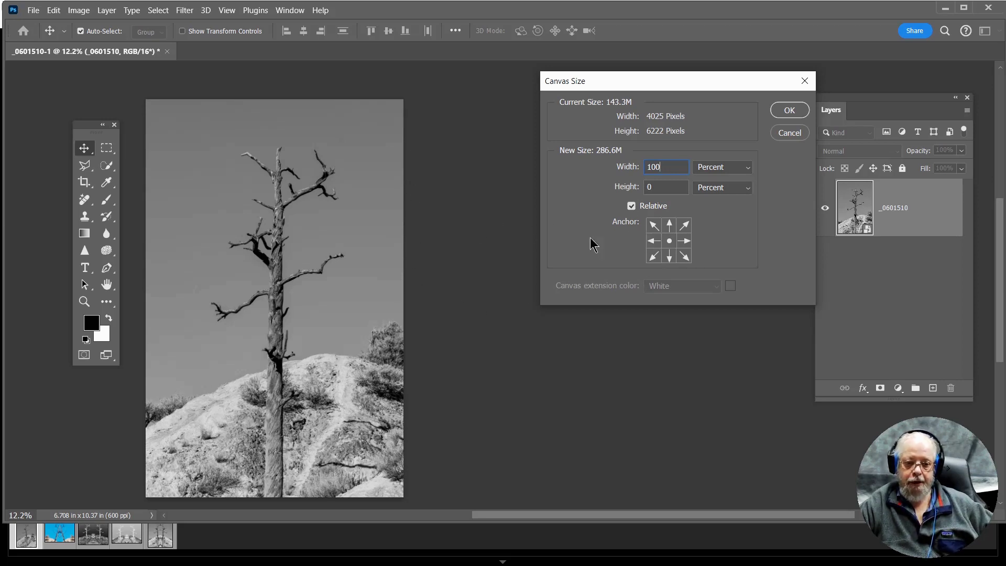
click(654, 241)
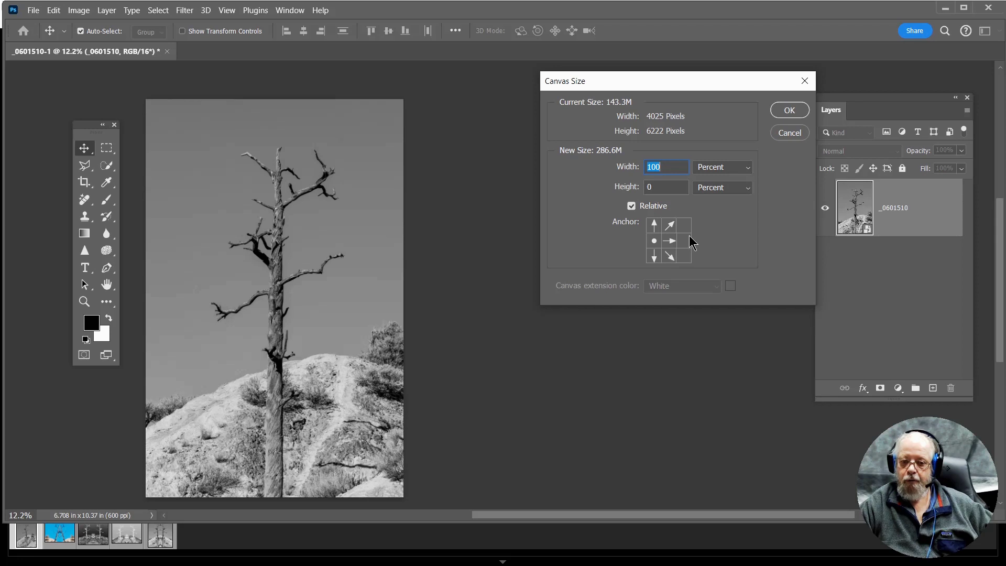
click(789, 111)
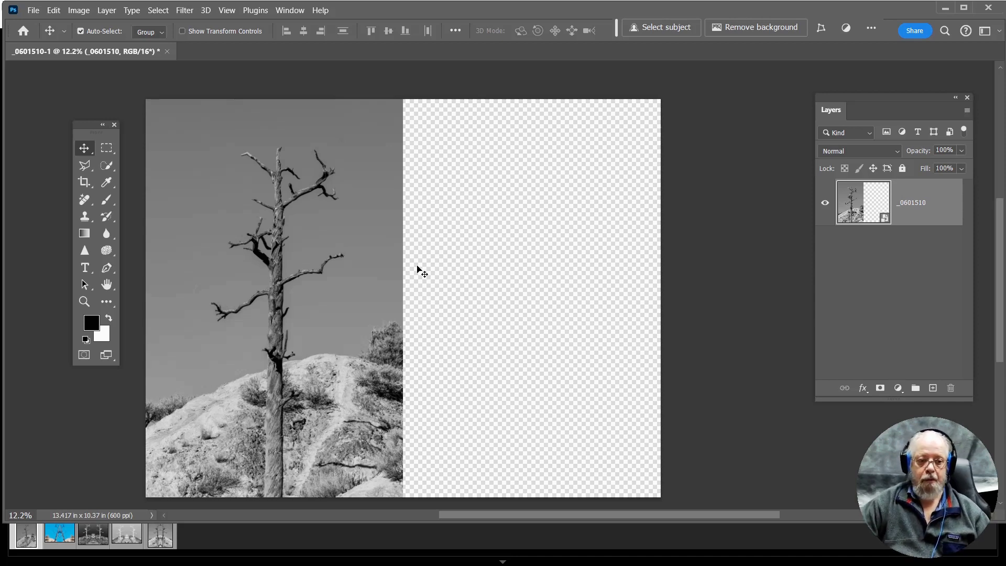
Duplicate the tree layer and move the copy onto the empty right half, nudging it left to close the gap at the seam.
key(ctrl)
key(ctrl+j)
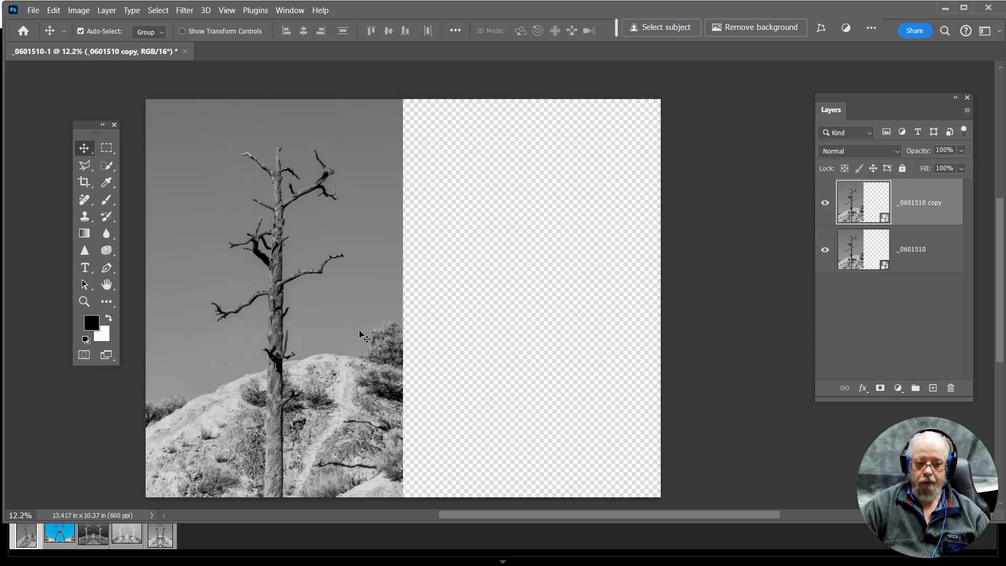
drag(271, 312, 524, 334)
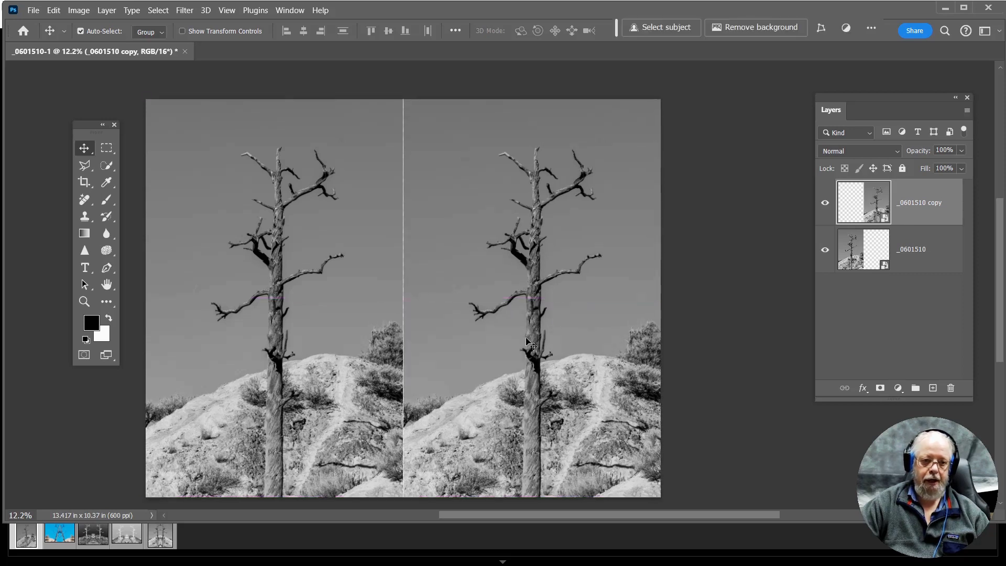
key(shift+Left)
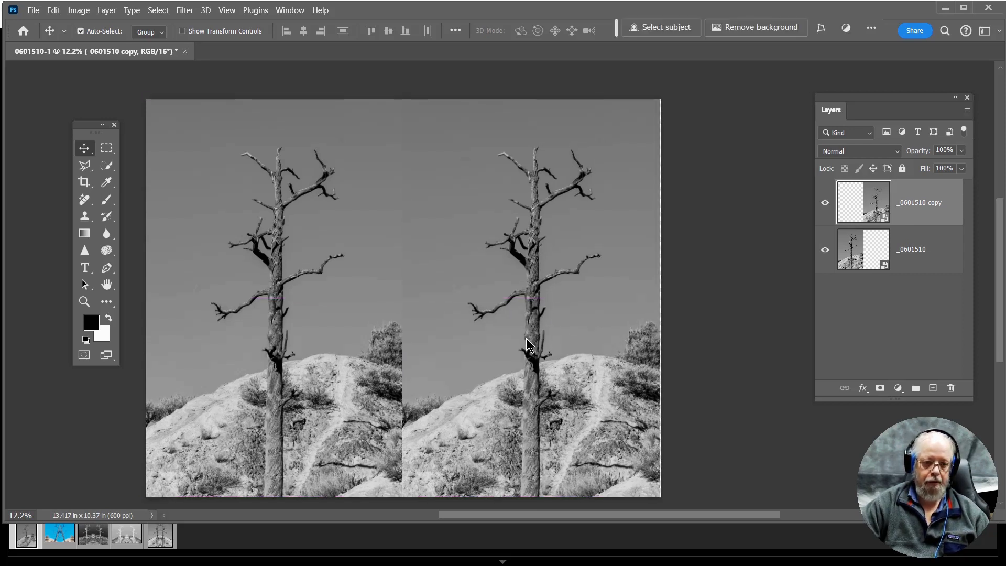
key(Left)
key(Left)
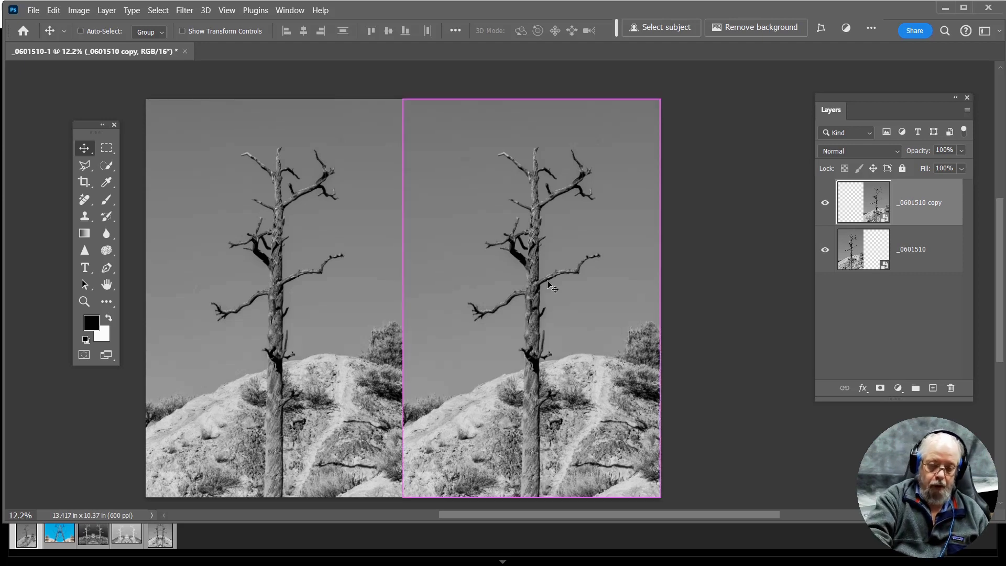
Flip the copied tree layer horizontally to mirror the original.
key(ctrl+t)
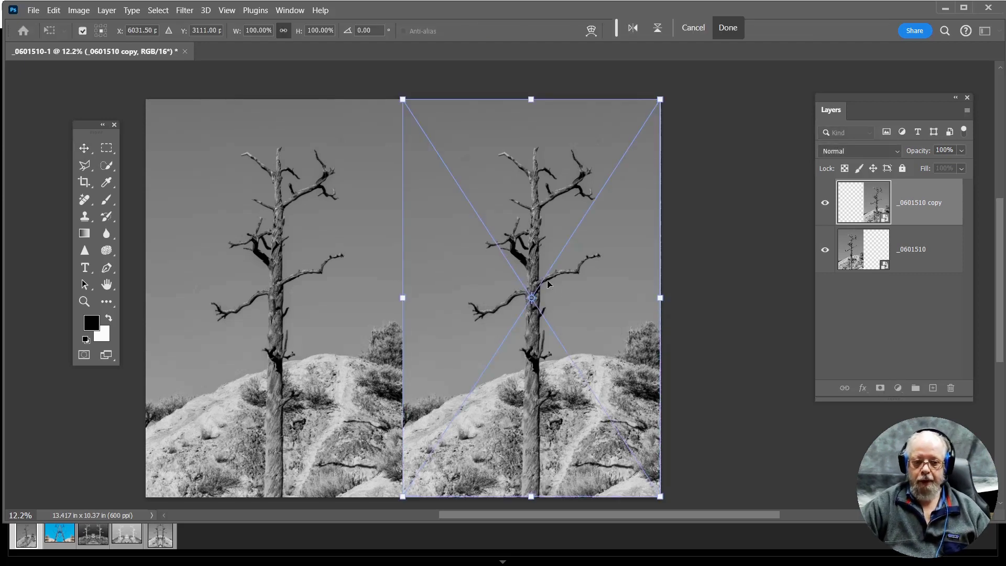
right_click(550, 295)
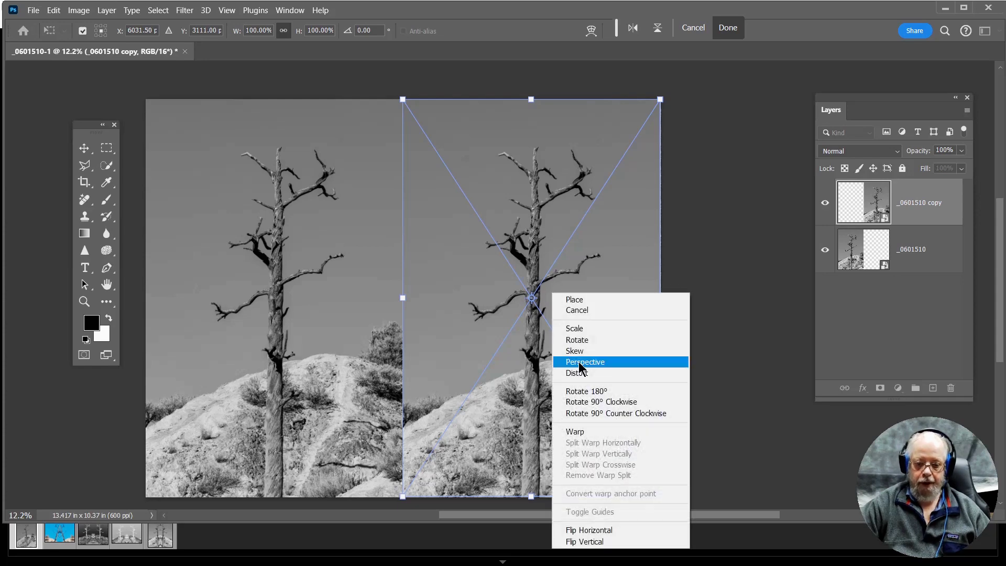
click(600, 531)
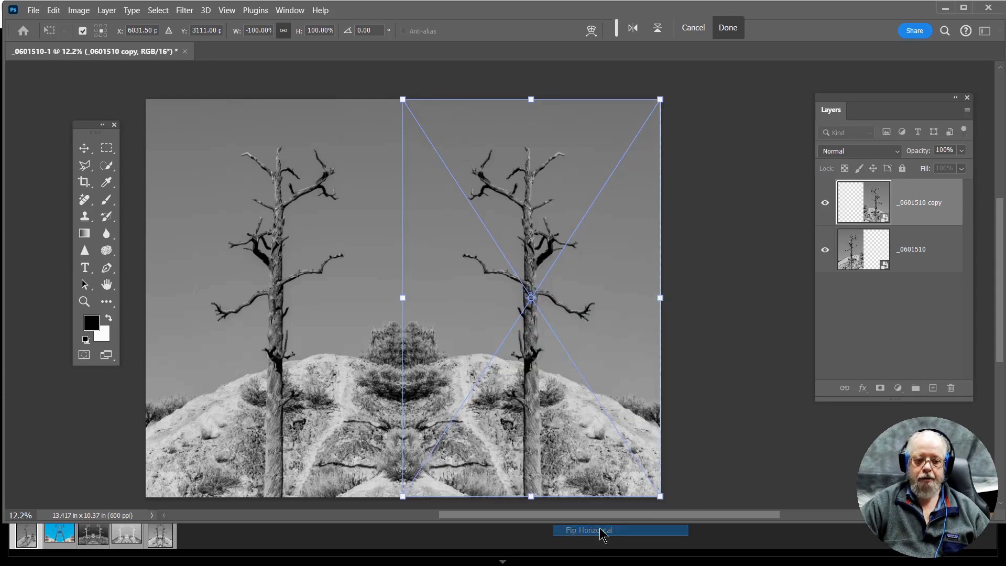
key(Return)
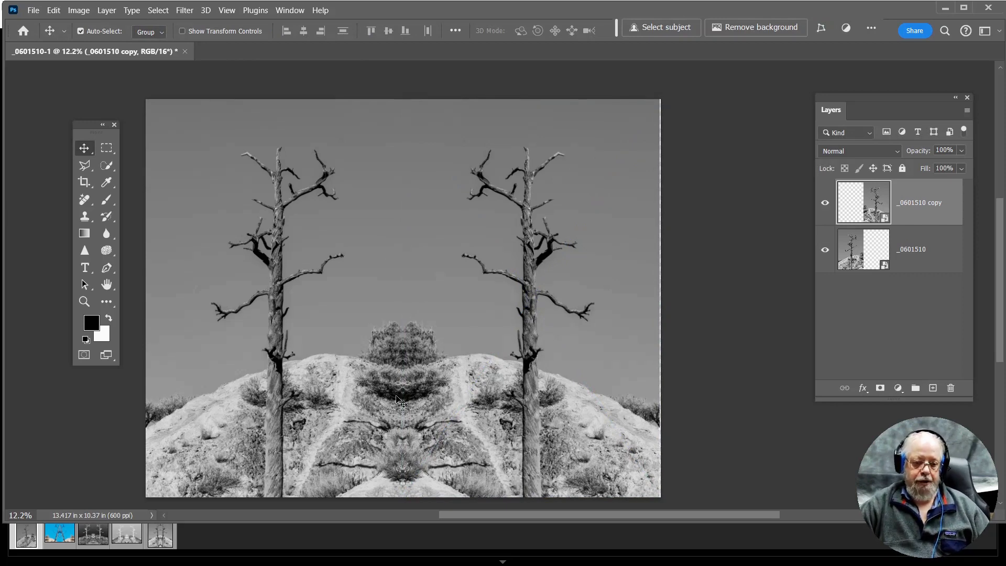
Nudge the mirrored copy right in small increments to refine the match along the central seam through the bushes.
scroll(403, 402, up, 5)
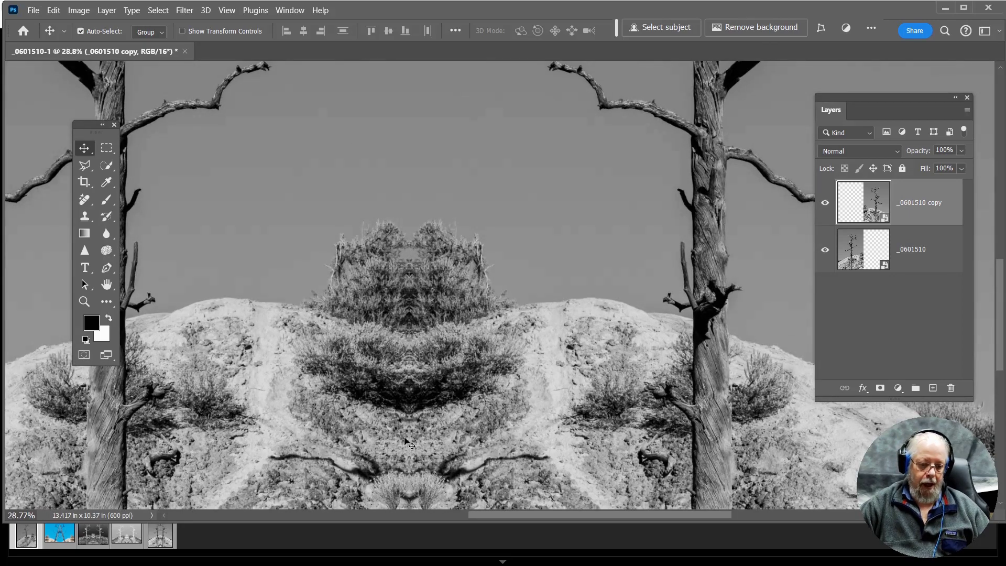
drag(408, 434, 410, 258)
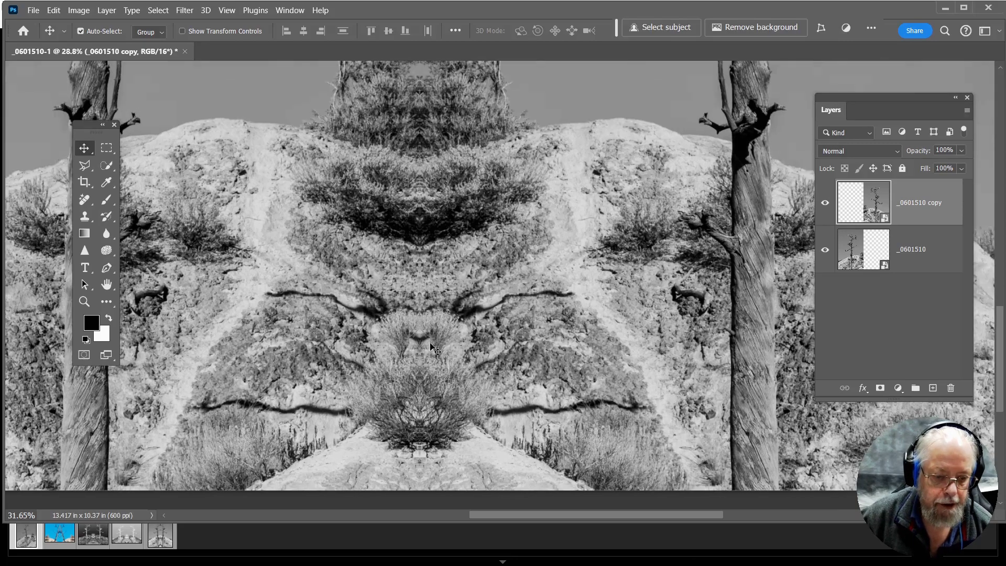
scroll(432, 348, up, 4)
scroll(433, 348, up, 6)
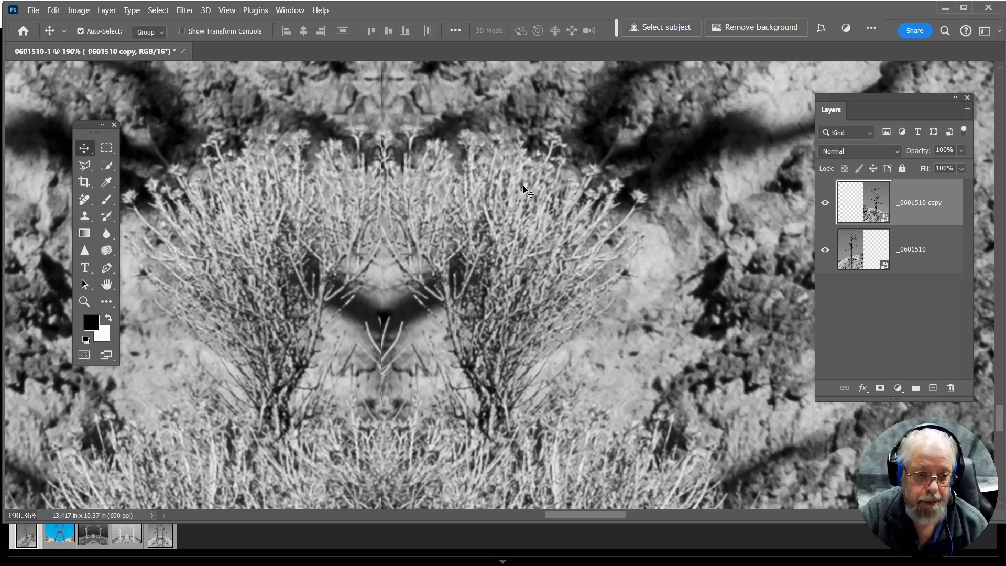
key(Right)
key(Right)
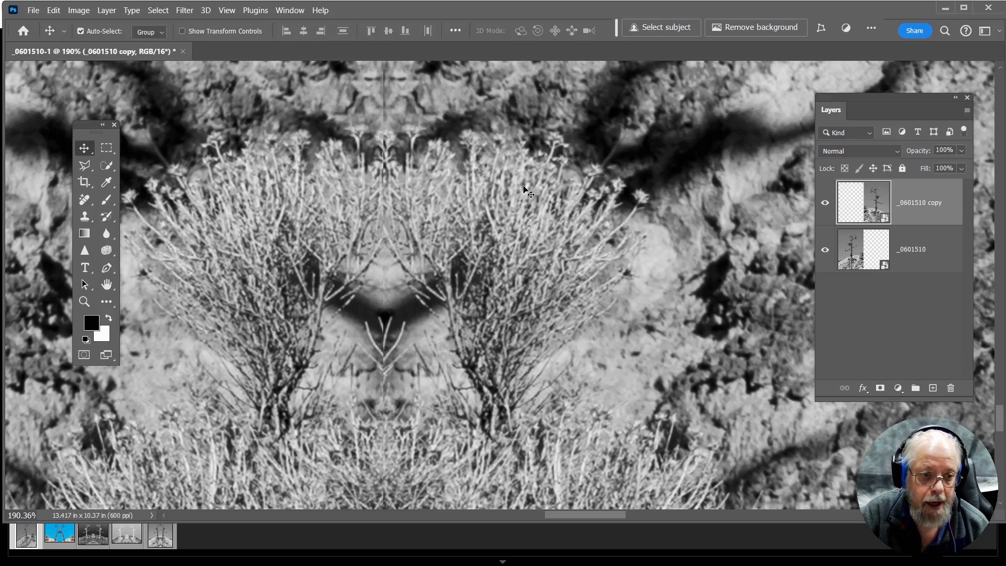
key(Right)
key(Right)
key(Right)
key(Right)
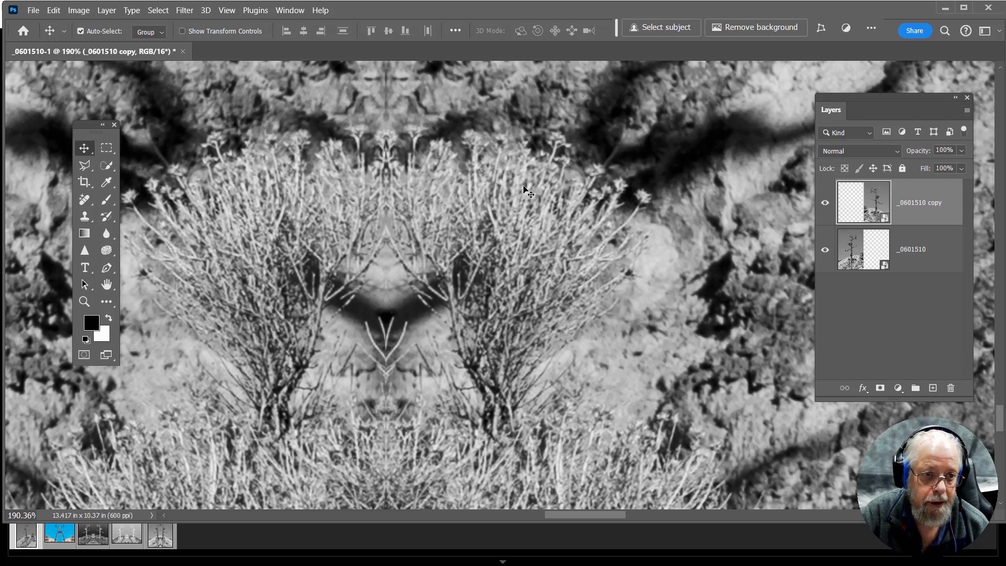
Nudge the mirrored copy one step right and back left so it meets the original without a gap at the central seam.
key(Right)
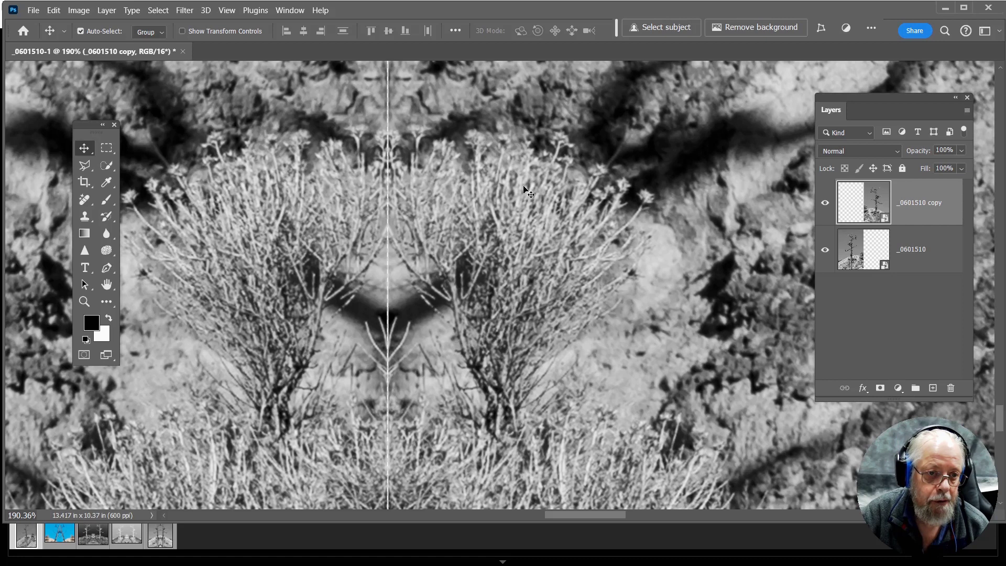
key(Left)
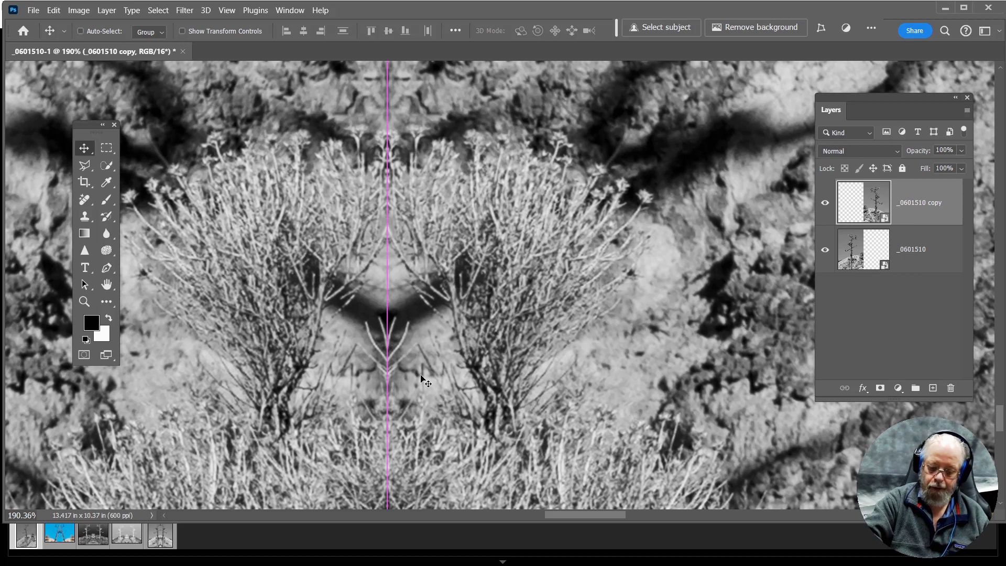
key(ctrl+0)
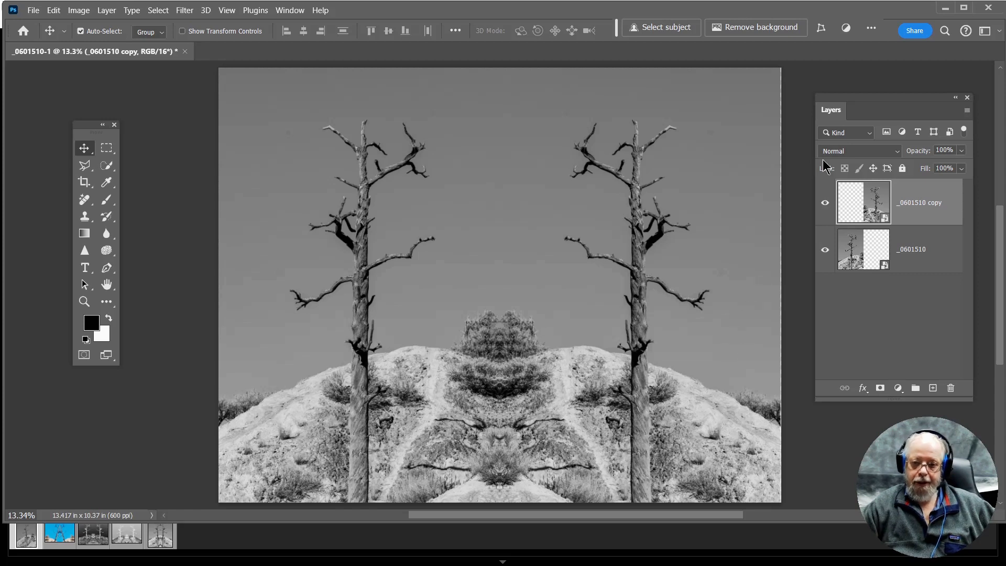
Add an Invert adjustment layer above both tree layers and set its blend mode to Linear Light.
click(898, 388)
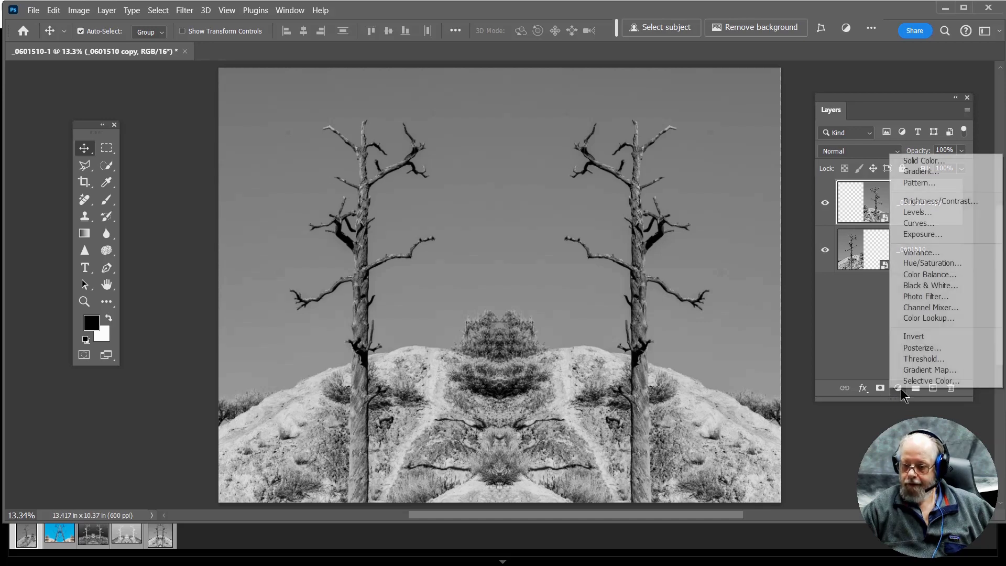
click(922, 337)
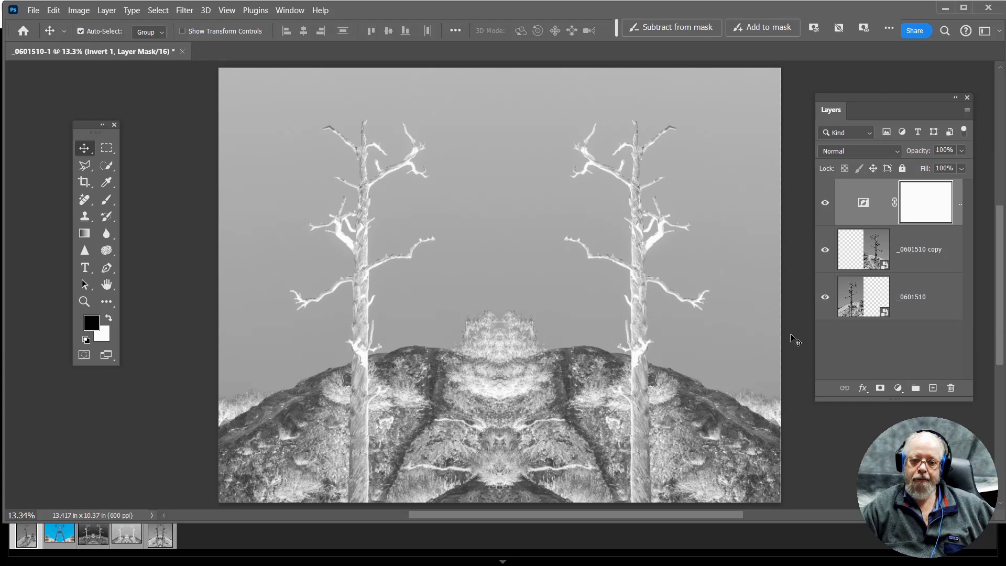
click(896, 152)
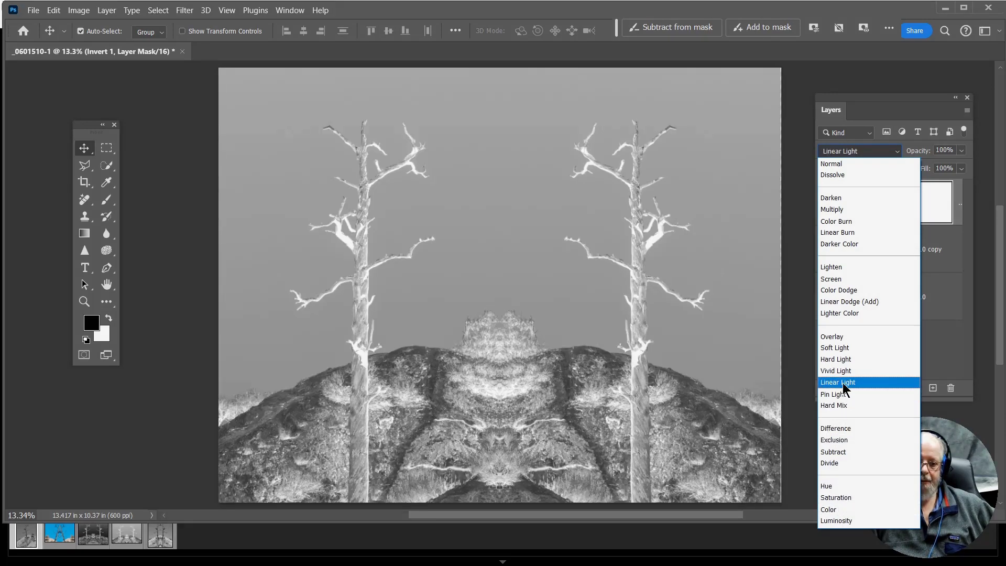
click(843, 387)
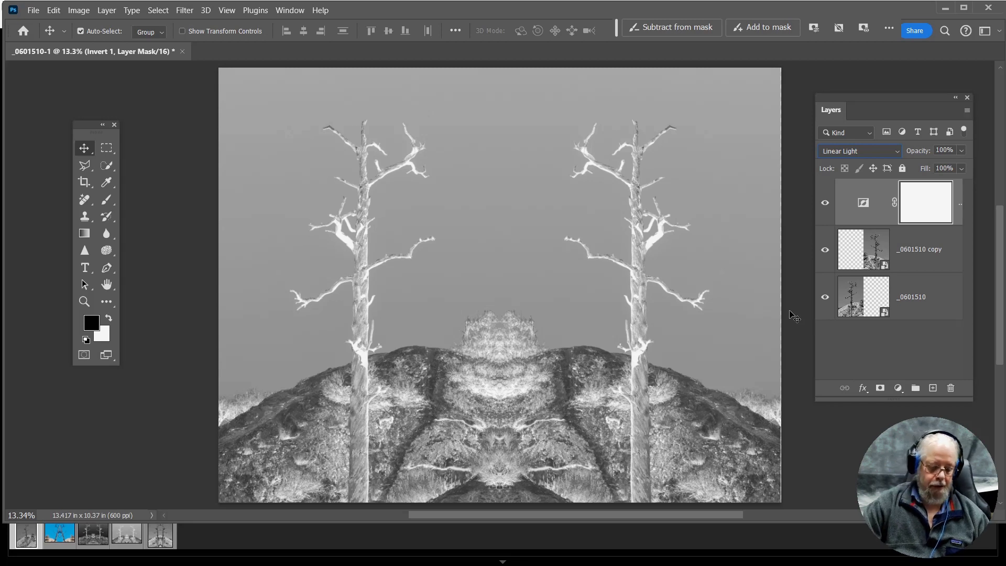
Save the layered composite in Large Document Format as Tree 2.psb in the 02-15-24 Library Teaching tree folder.
key(ctrl)
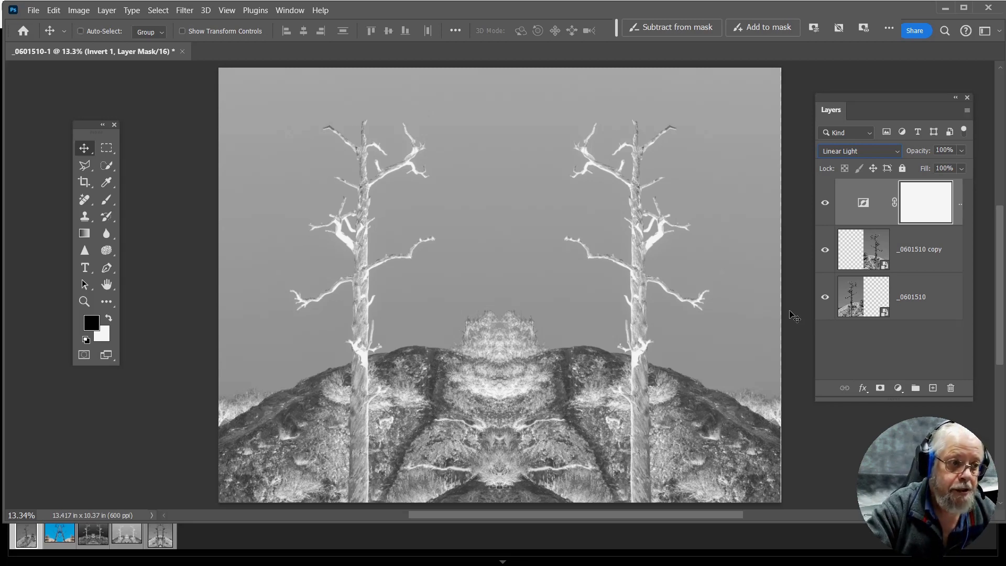
key(ctrl+shift+s)
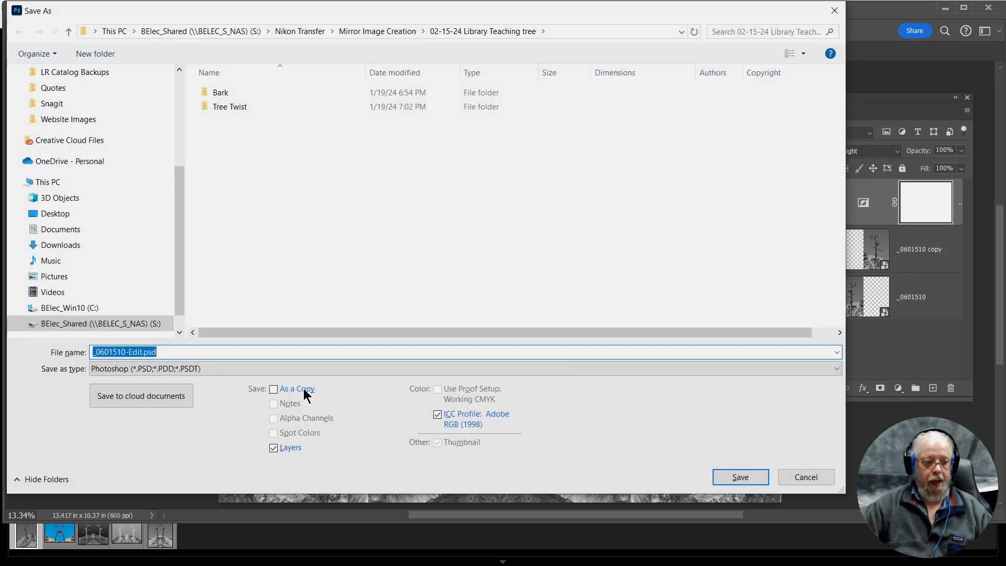
click(221, 366)
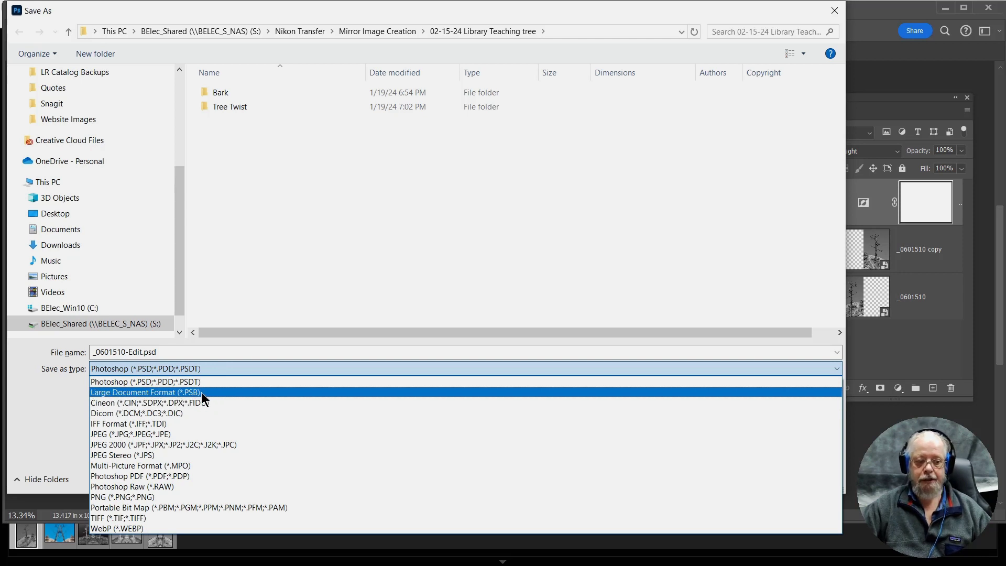
click(201, 391)
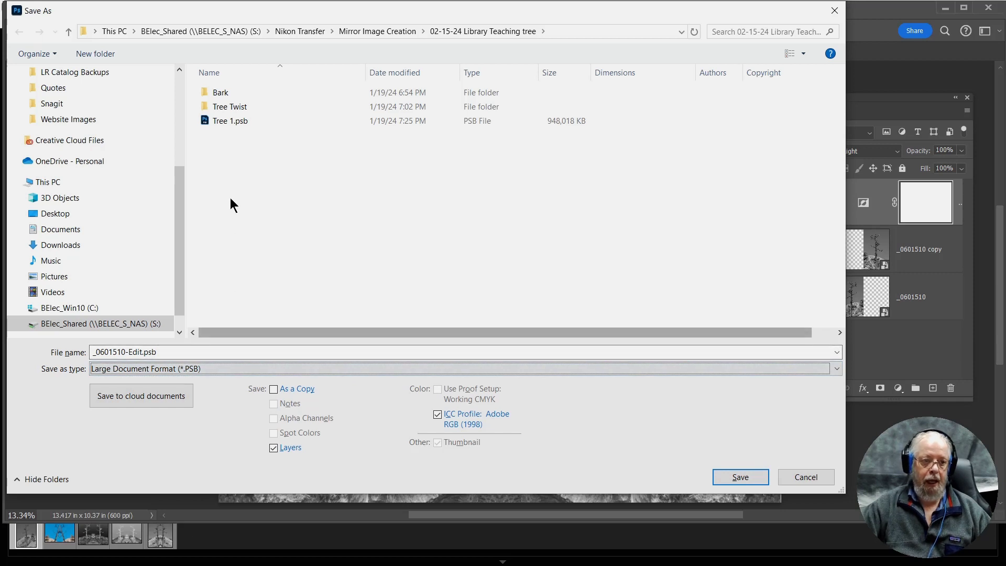
click(222, 120)
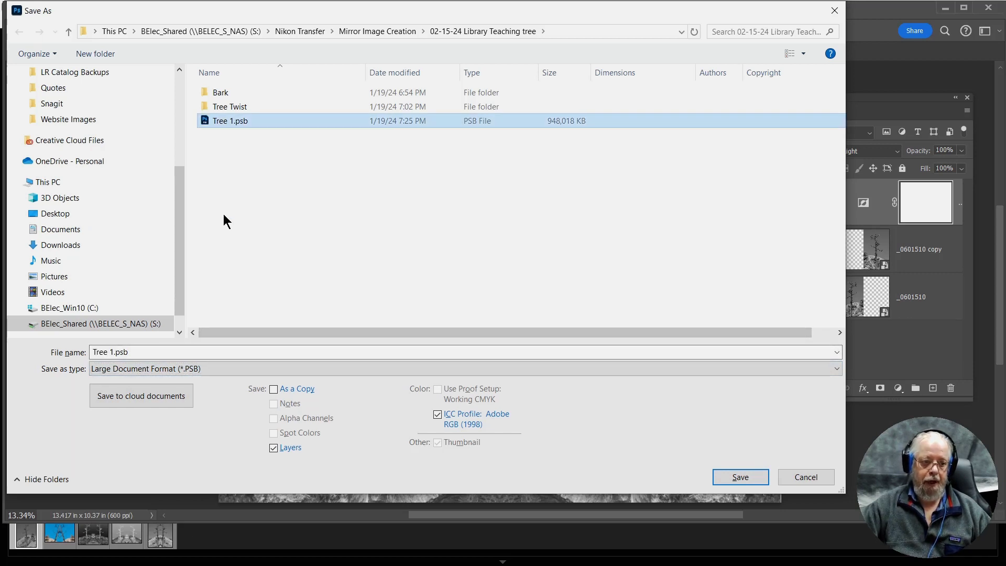
triple_click(112, 351)
click(111, 352)
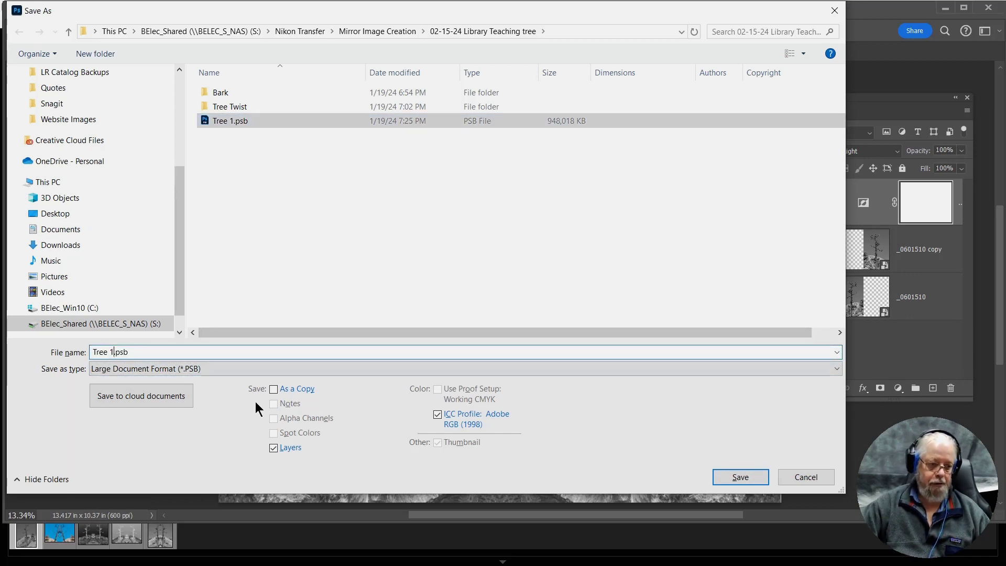
key(BackSpace)
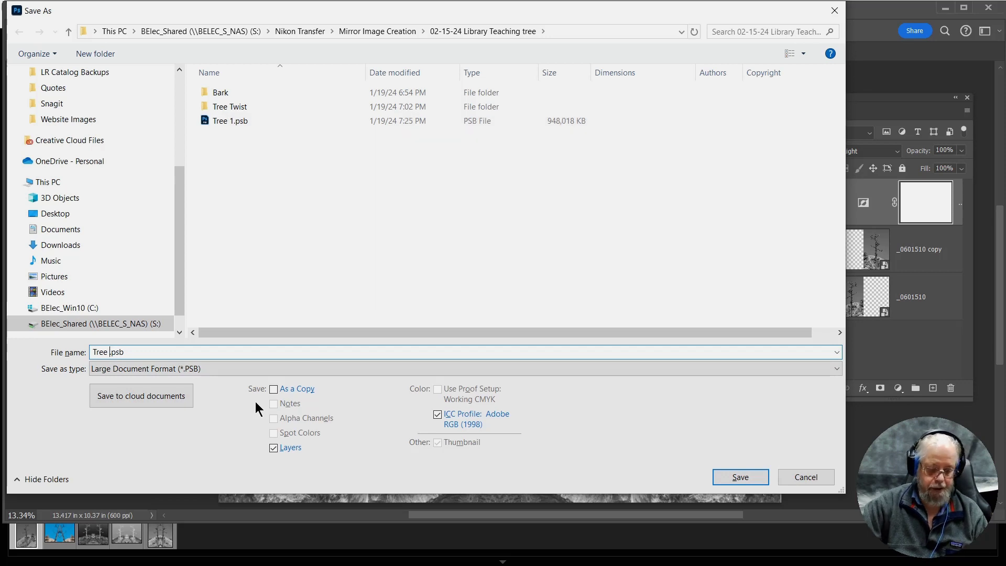
text(2)
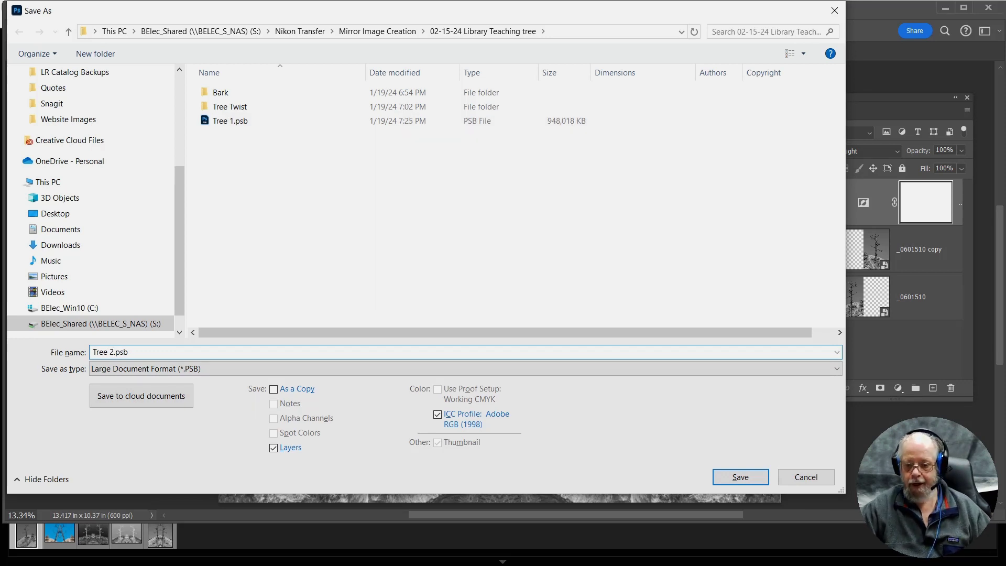
click(743, 477)
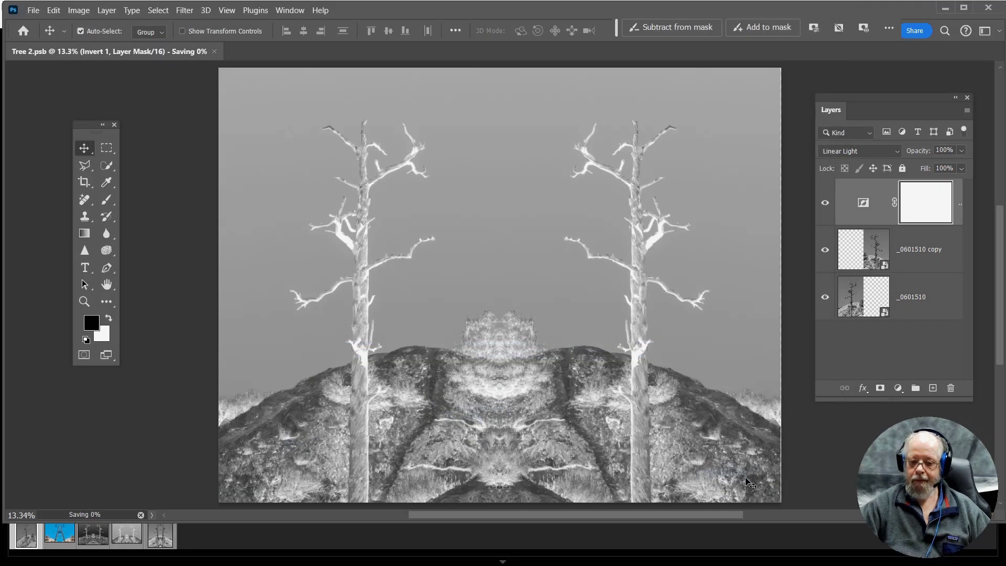